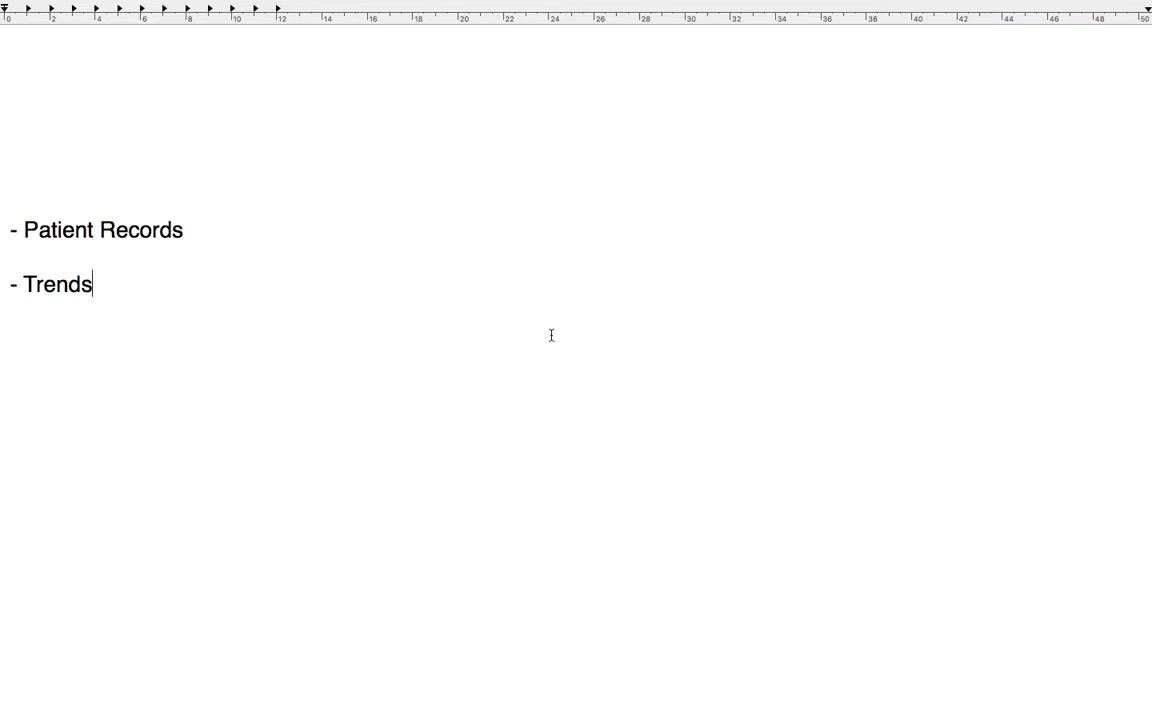
- Leave the full-screen TextEdit agenda notes for the Bahmni clinical dashboard in the browser
{"action": "key", "text": "ctrl+Left"}
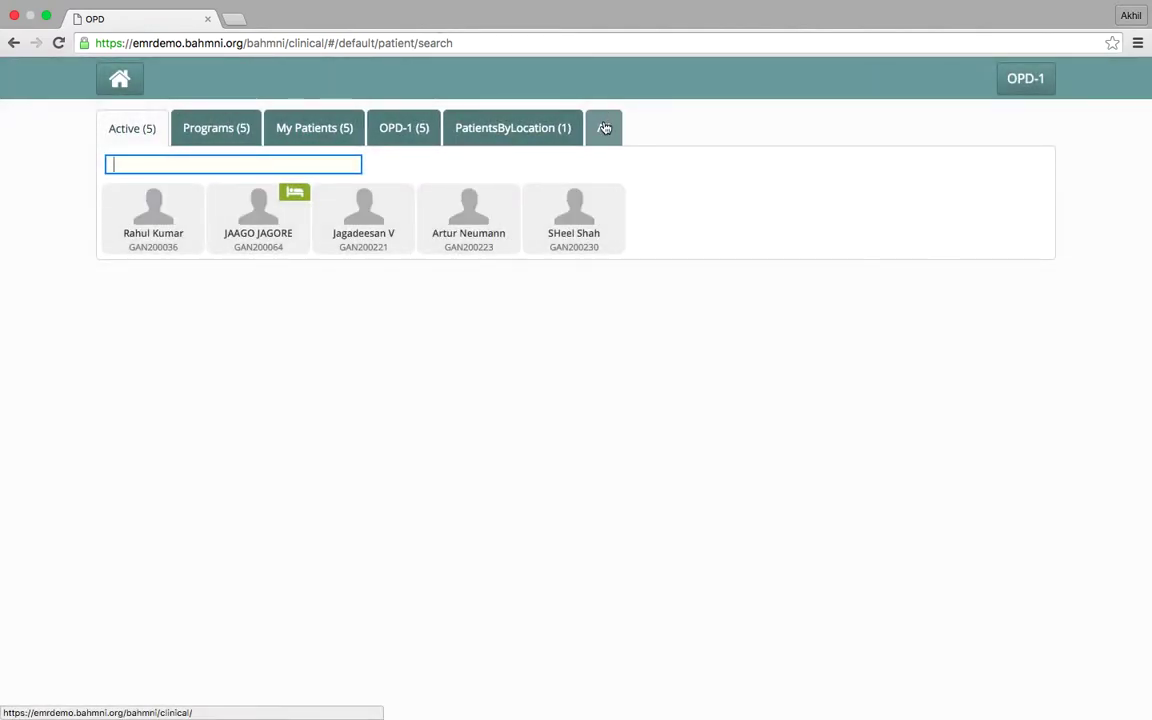
{"action": "left_click", "coordinate": [604, 127]}
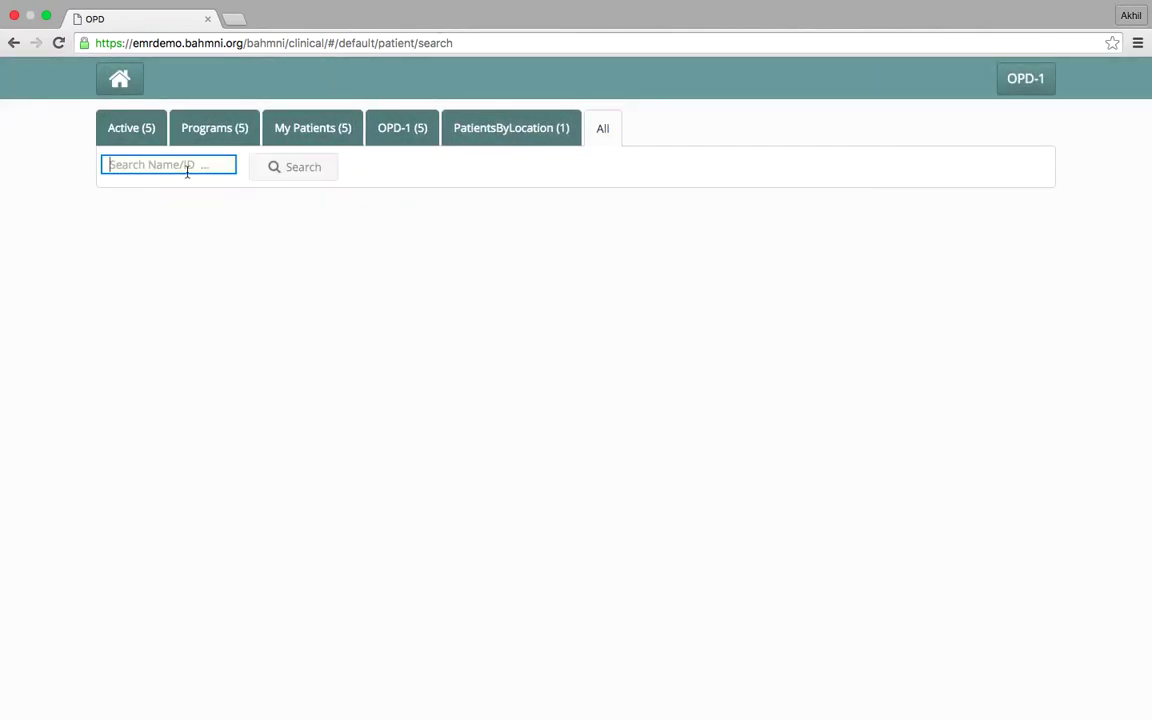
{"action": "type", "text": "GAN200030"}
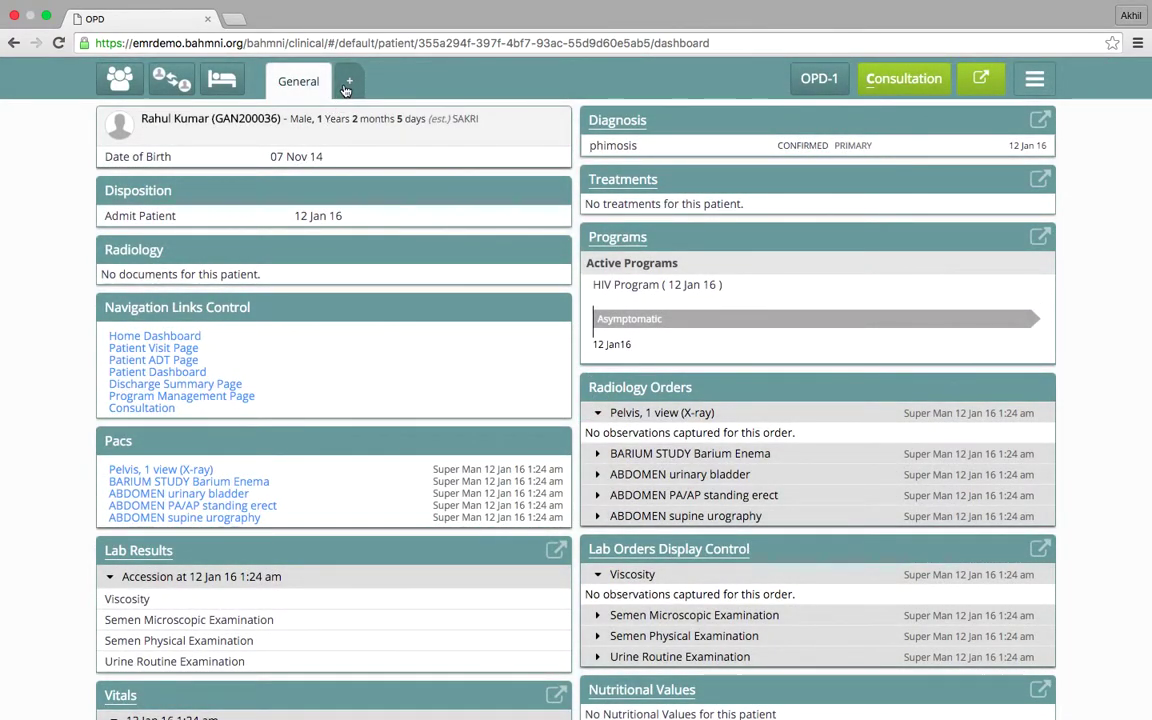
{"action": "left_click", "coordinate": [347, 86]}
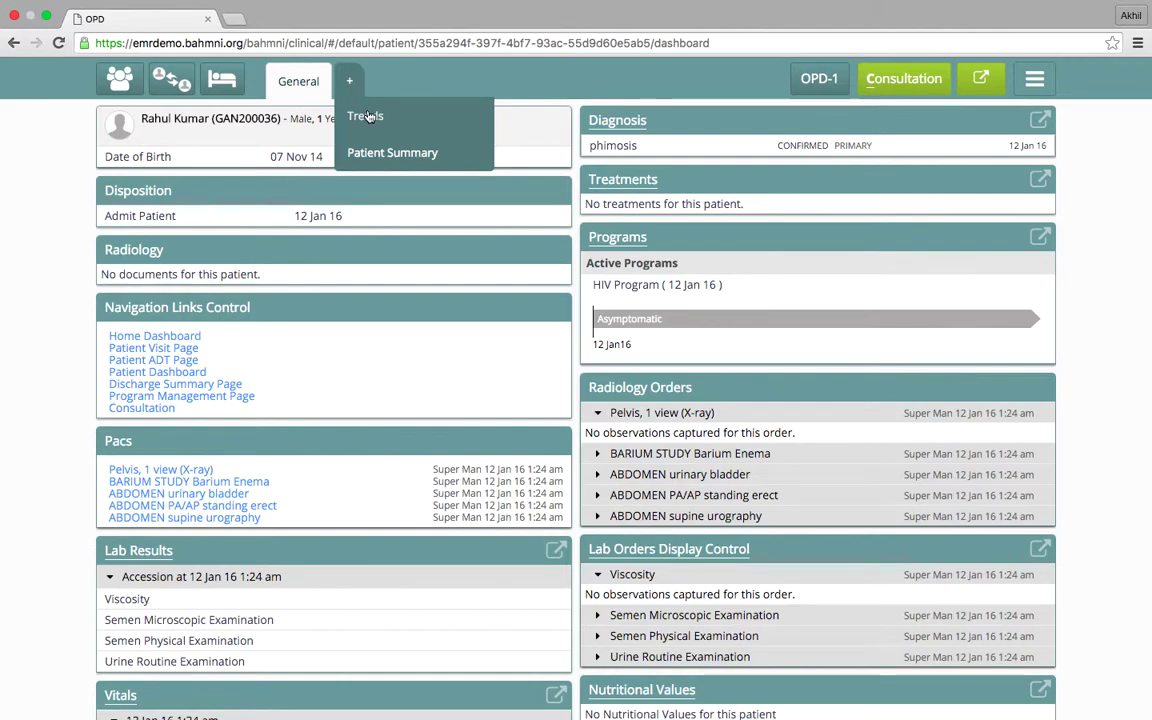
- Open Trends and review the BP, Growth Chart, Weight/BMI and Pulse charts, then return to top
{"action": "left_click", "coordinate": [366, 116]}
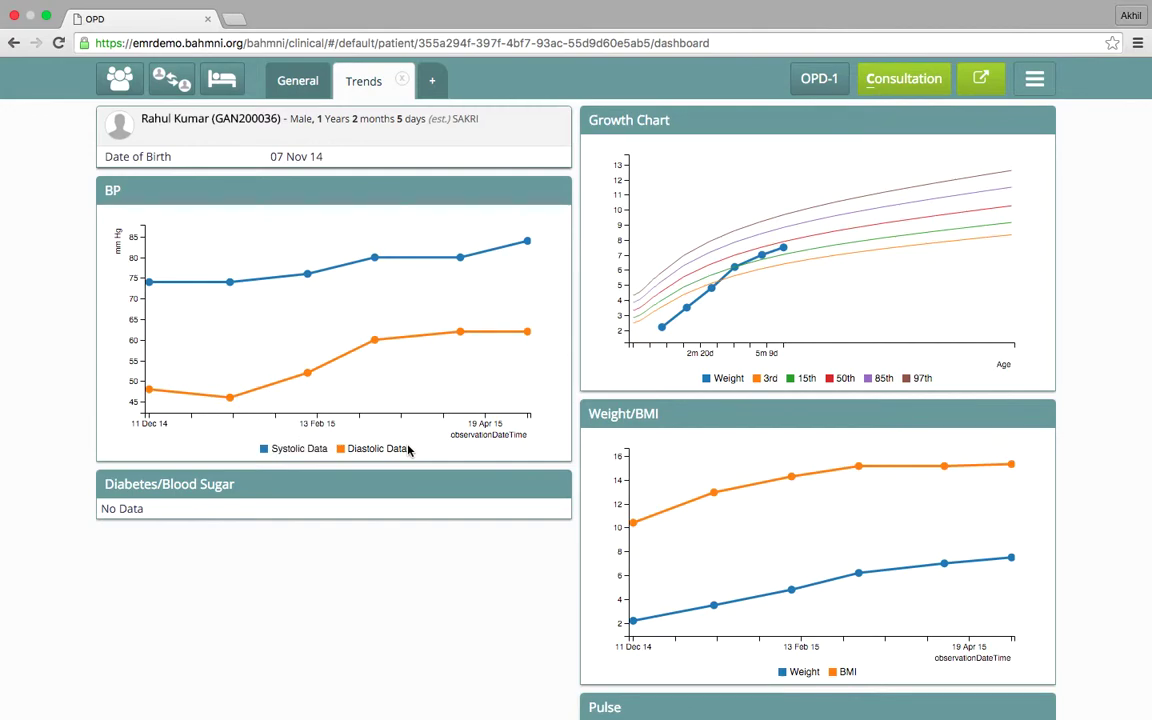
{"action": "scroll", "coordinate": [408, 451], "scroll_direction": "down", "scroll_amount": 1}
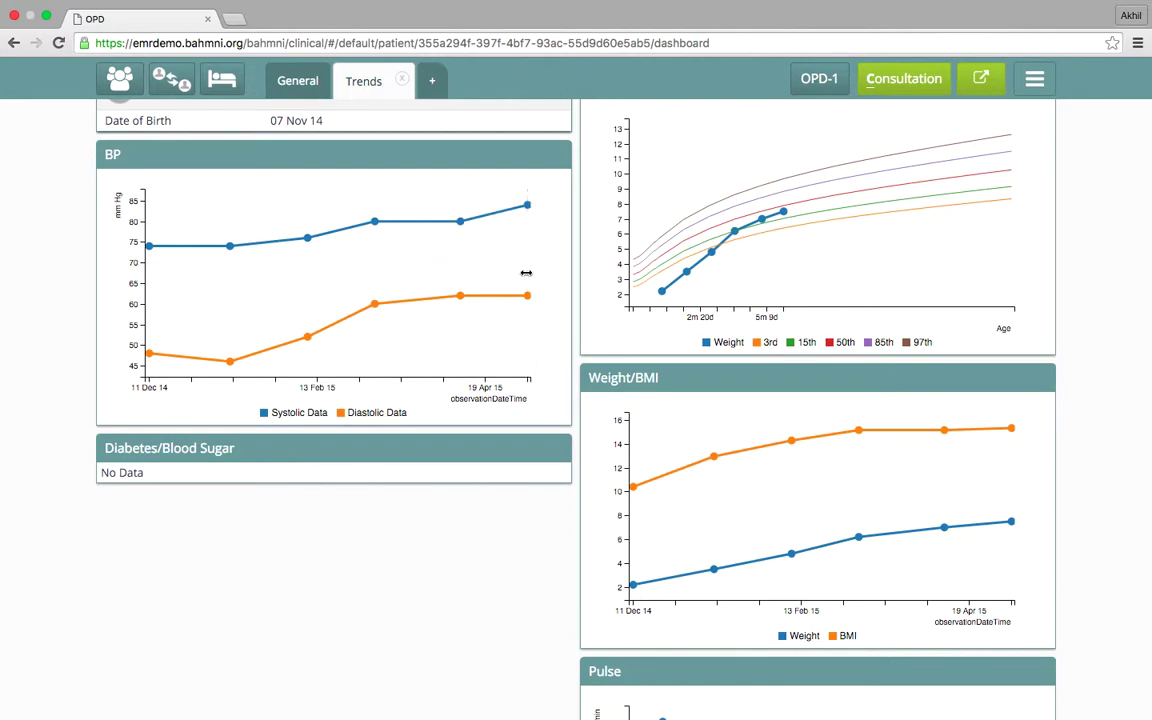
{"action": "scroll", "coordinate": [525, 480], "scroll_direction": "down", "scroll_amount": 2}
{"action": "scroll", "coordinate": [525, 483], "scroll_direction": "down", "scroll_amount": 1}
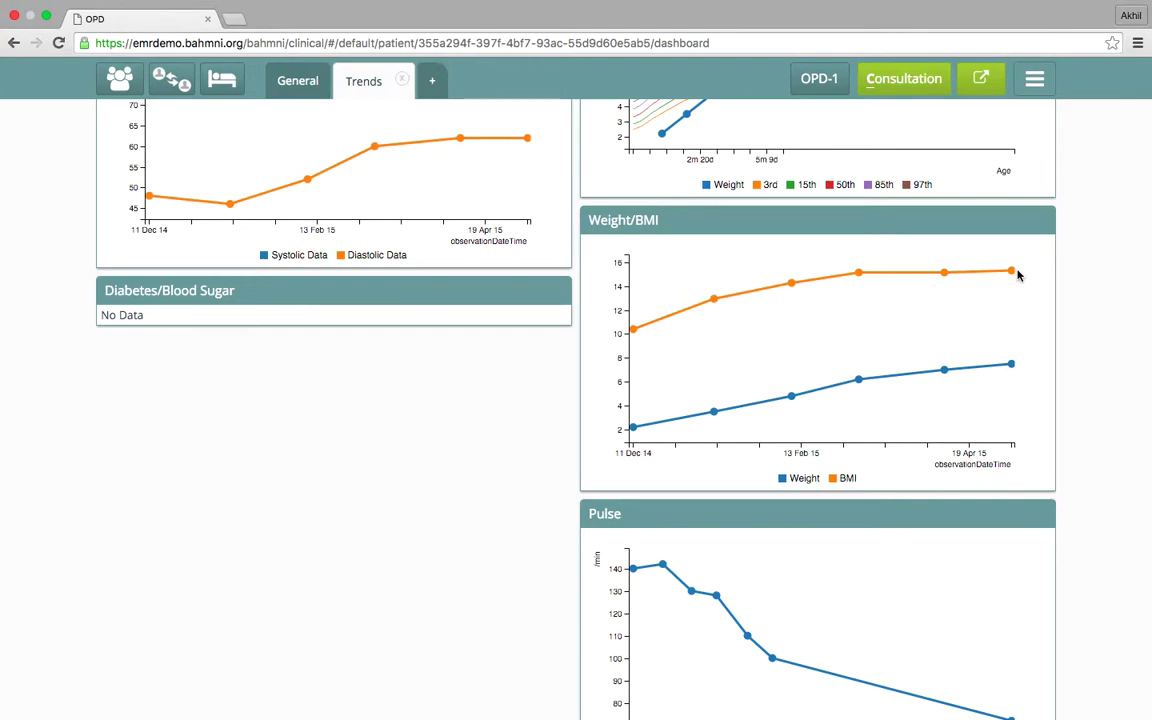
{"action": "scroll", "coordinate": [1092, 336], "scroll_direction": "down", "scroll_amount": 2}
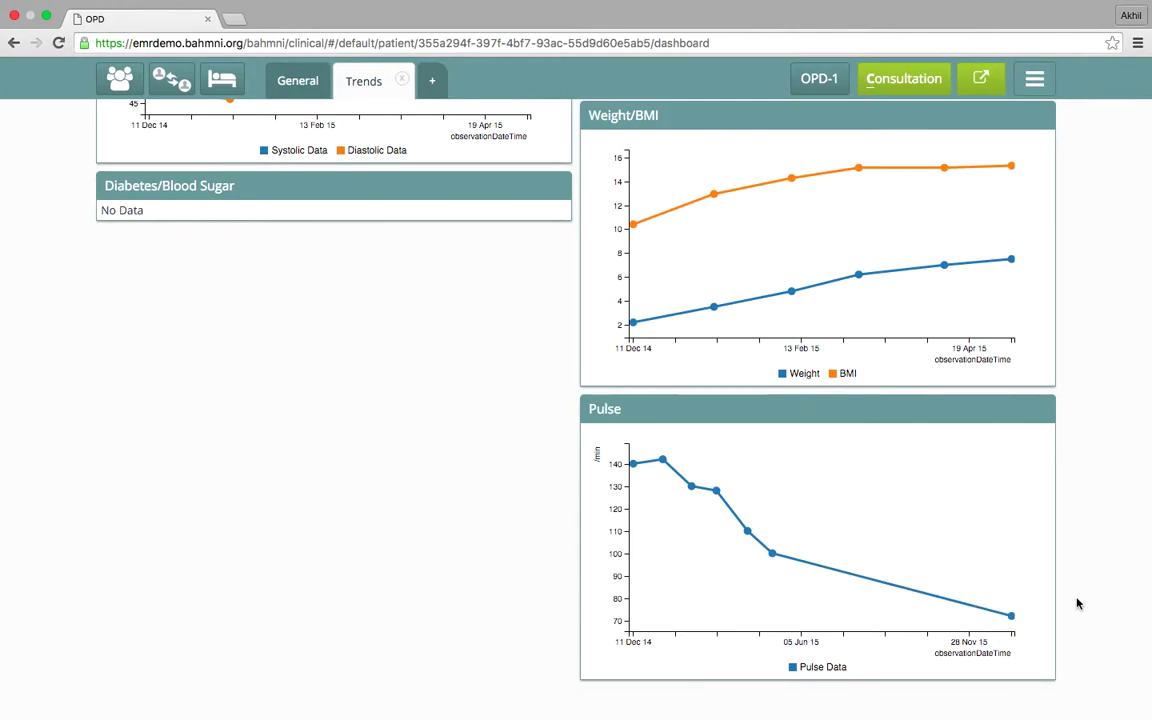
{"action": "scroll", "coordinate": [1078, 603], "scroll_direction": "up", "scroll_amount": 5}
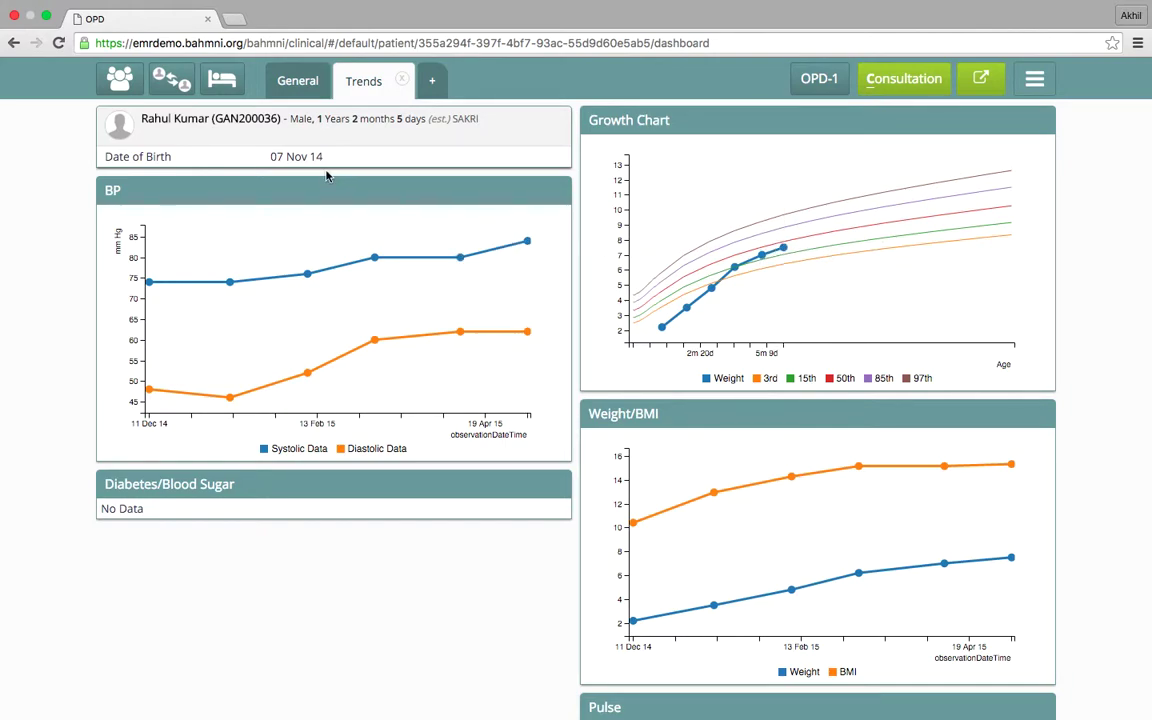
{"action": "left_click", "coordinate": [403, 80]}
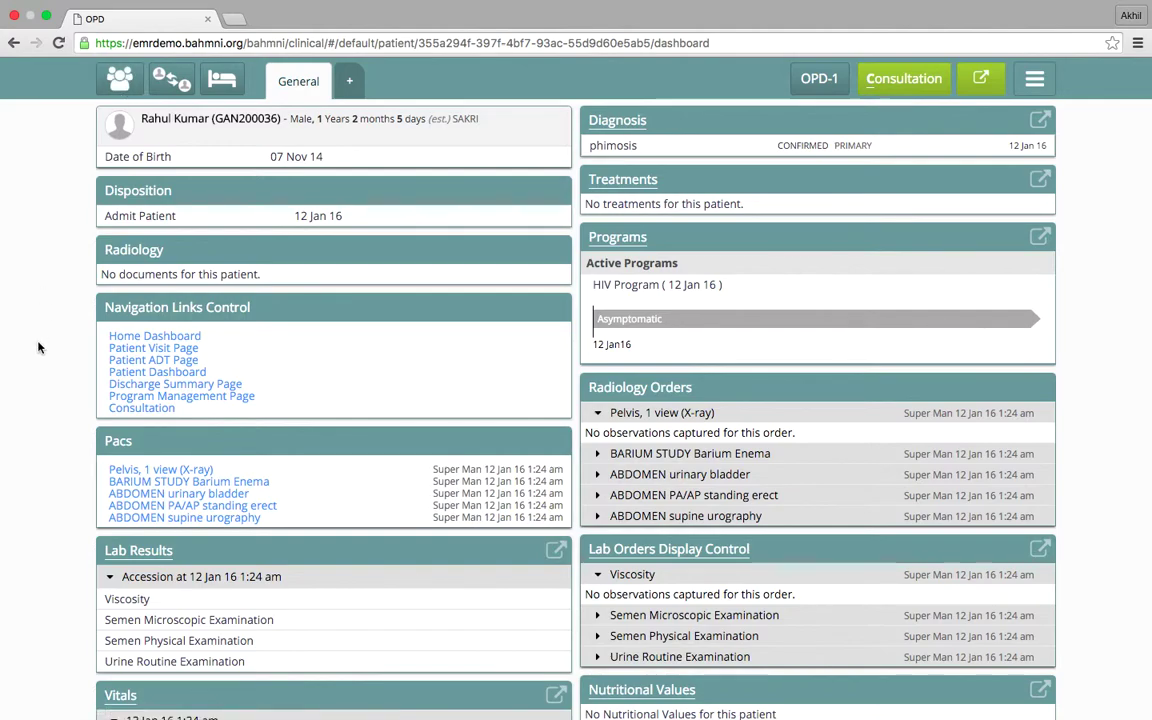
{"action": "scroll", "coordinate": [38, 340], "scroll_direction": "down", "scroll_amount": 1}
{"action": "scroll", "coordinate": [38, 347], "scroll_direction": "up", "scroll_amount": 1}
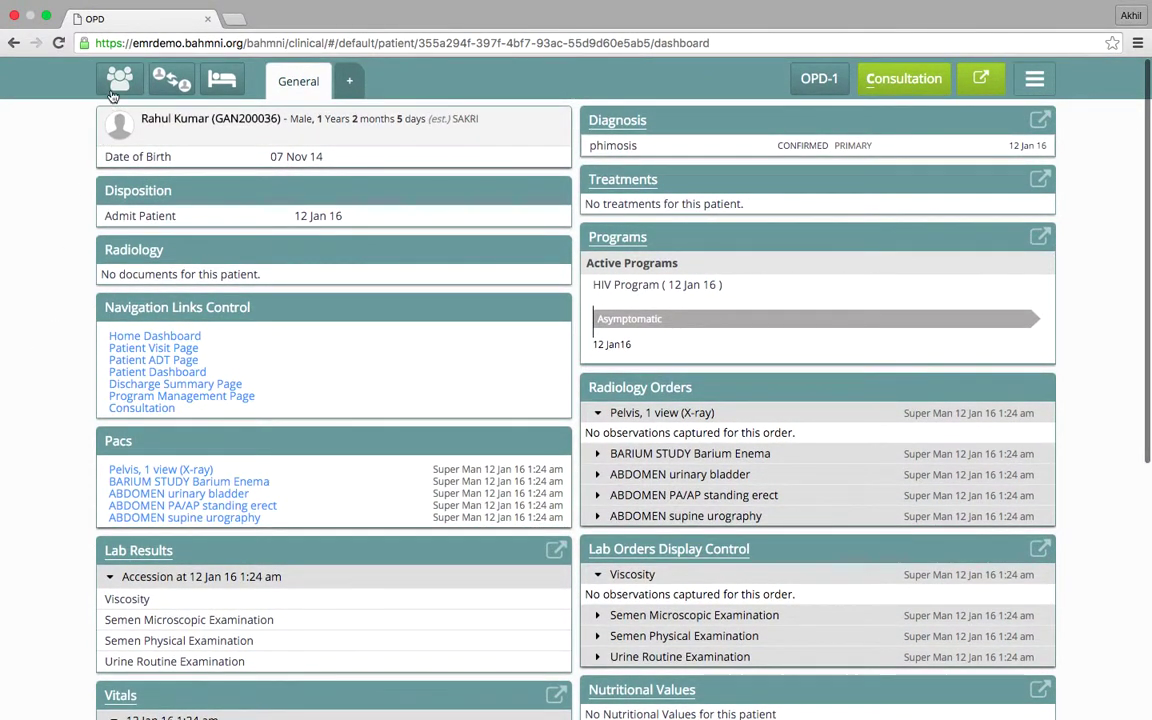
{"action": "left_click", "coordinate": [110, 91]}
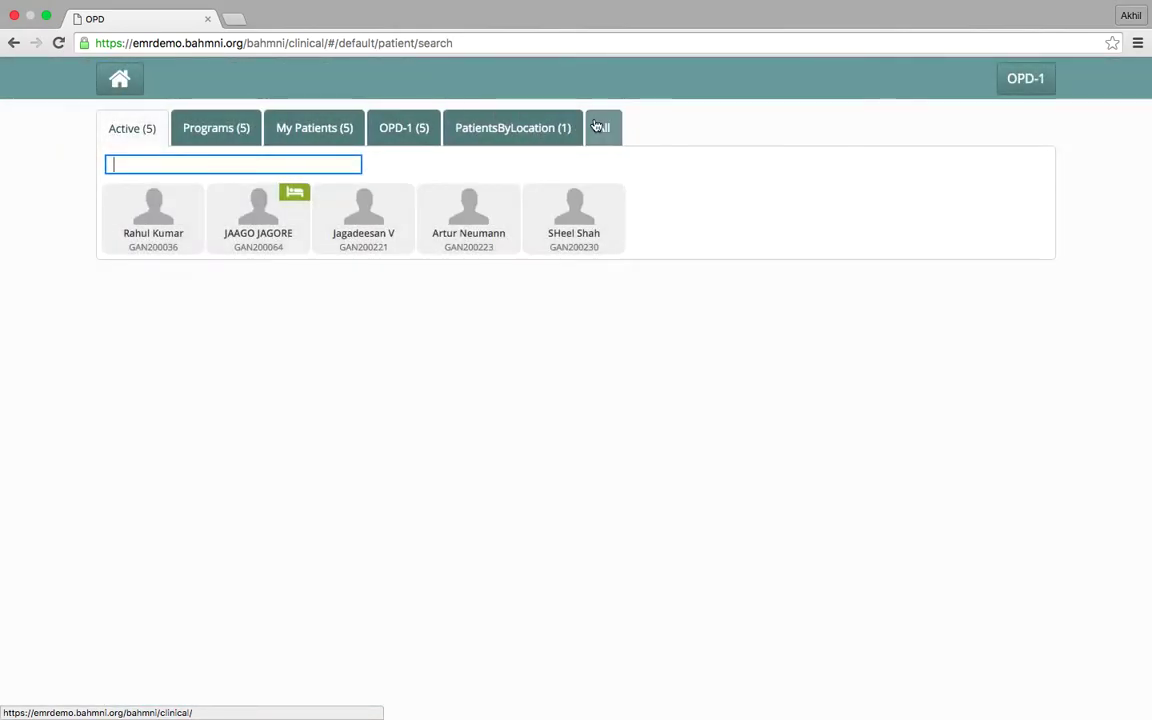
{"action": "left_click", "coordinate": [597, 127]}
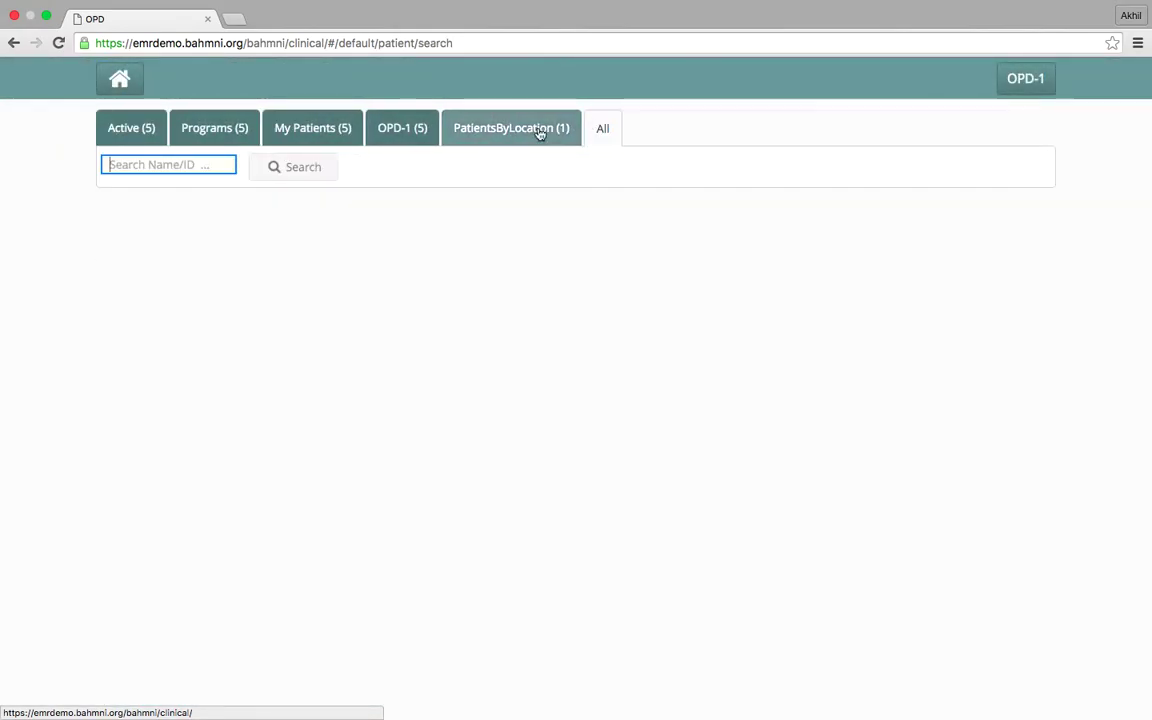
{"action": "type", "text": "GAN20003"}
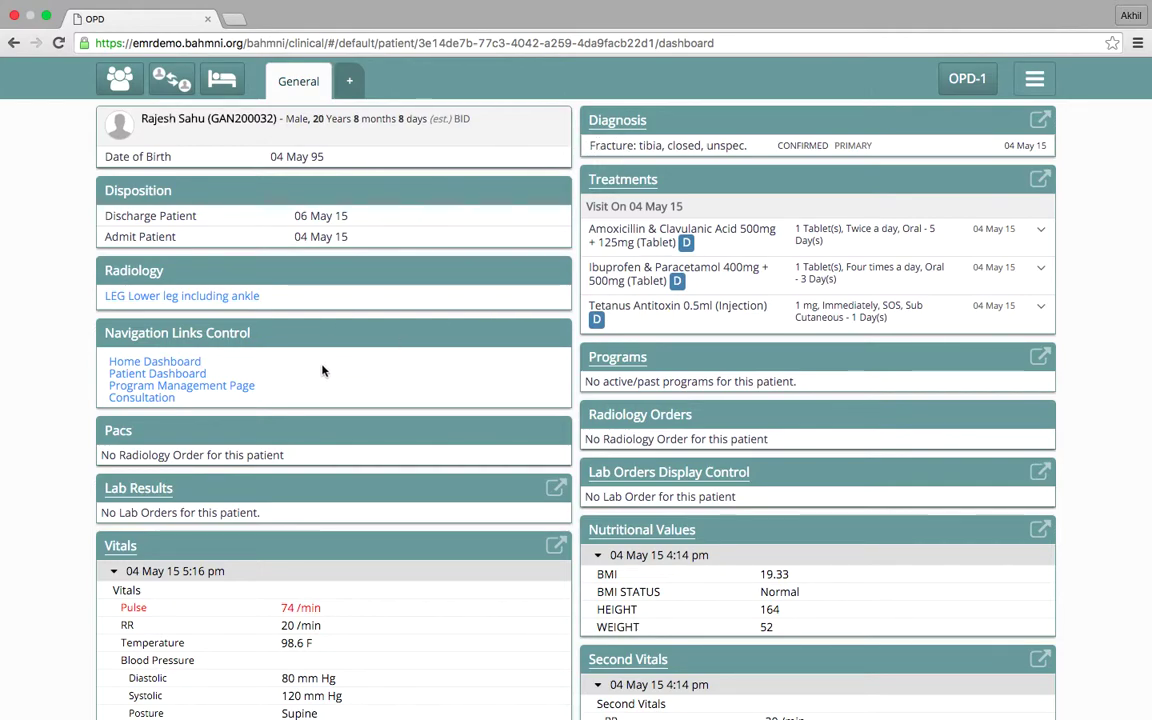
- View the 'LEG Lower leg including ankle' radiograph, then swipe back out of it
{"action": "left_click", "coordinate": [150, 297]}
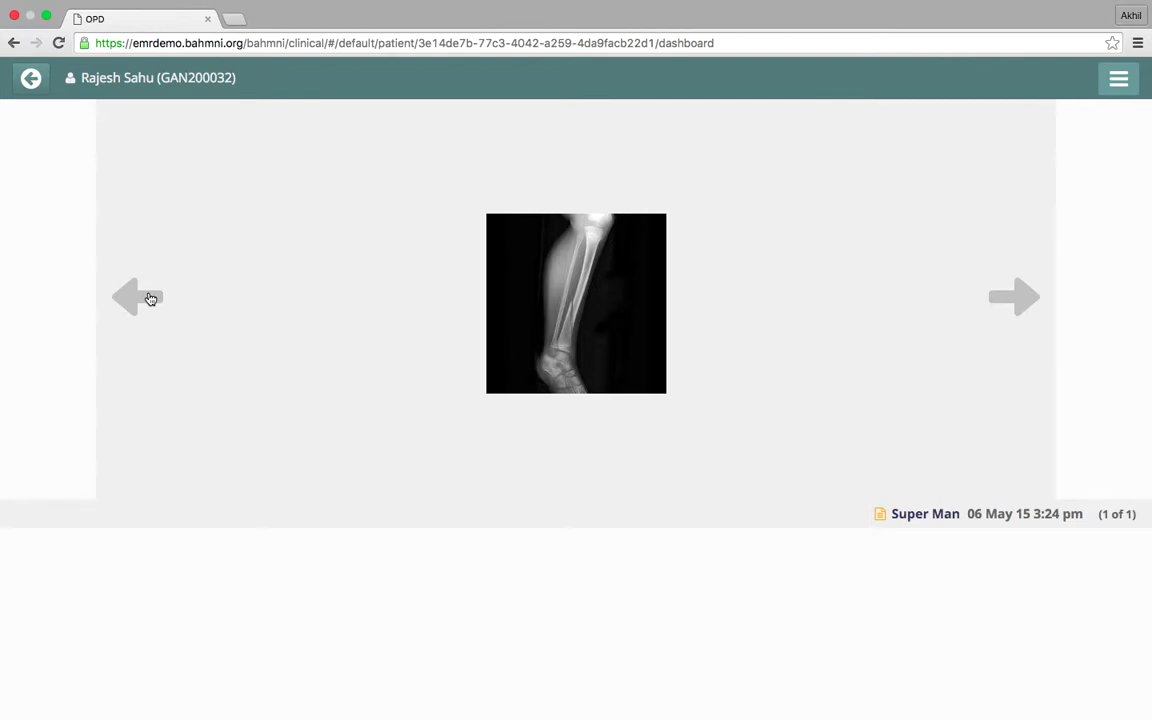
{"action": "scroll", "coordinate": [150, 299], "scroll_direction": "left", "scroll_amount": 5}
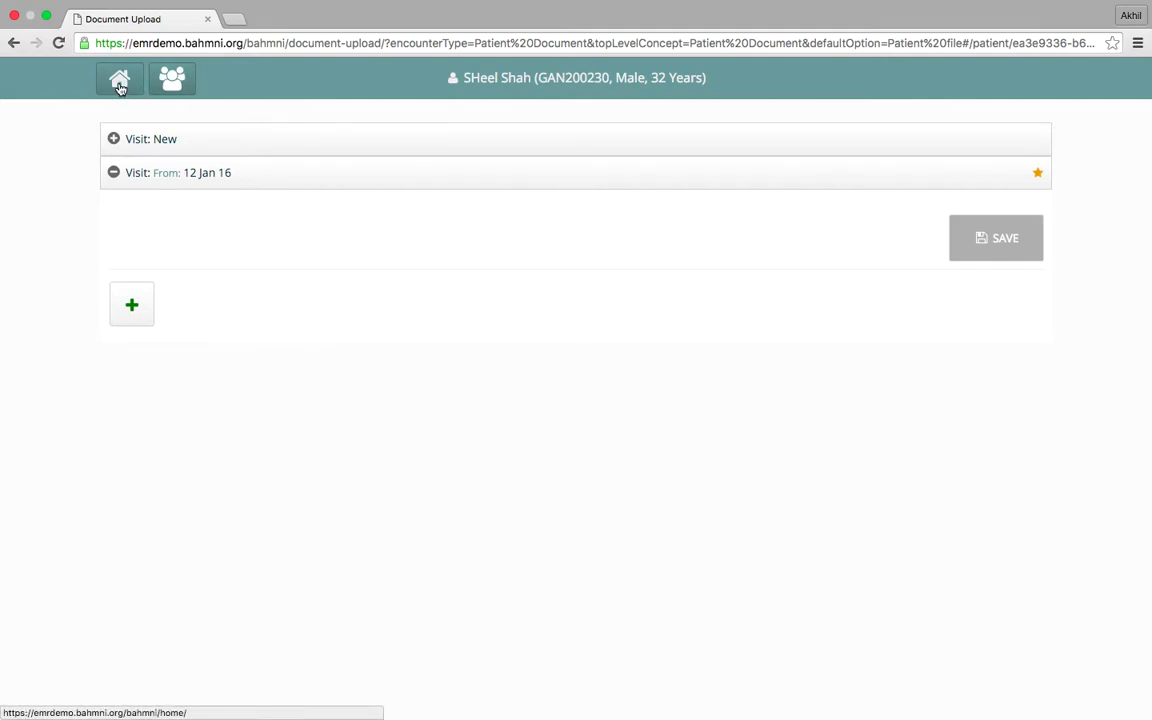
- Leave the patient's Document Upload page for the Bahmni home dashboard
{"action": "left_click", "coordinate": [119, 85]}
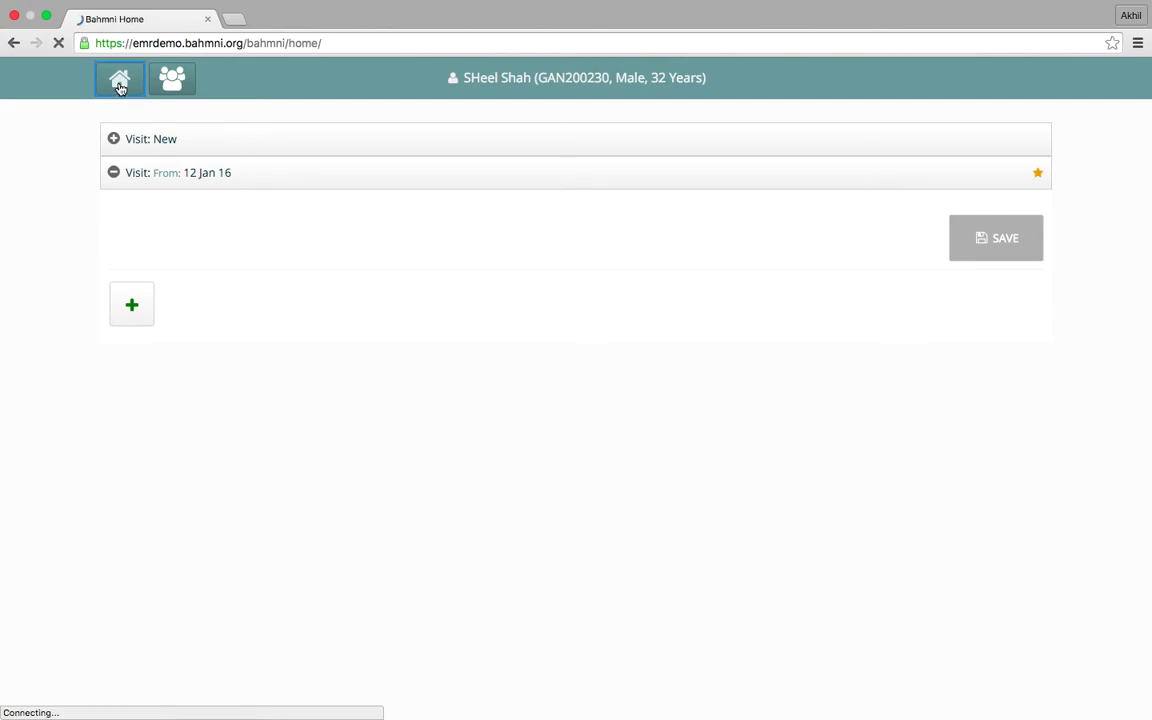